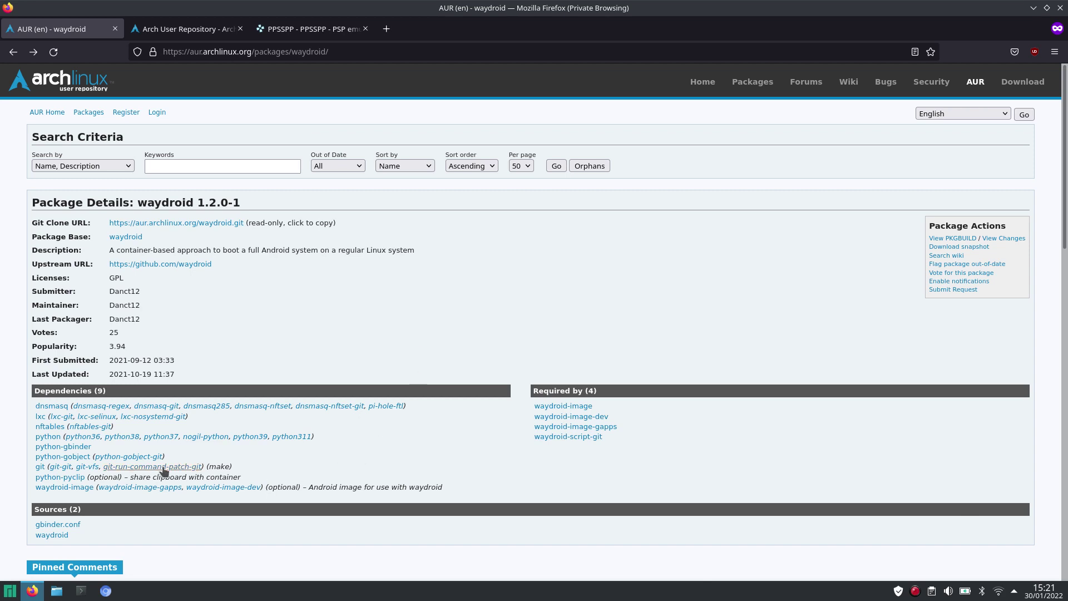
# Open the python-pyclip AUR page from waydroid's Dependencies list.
pyautogui.click(64, 478)
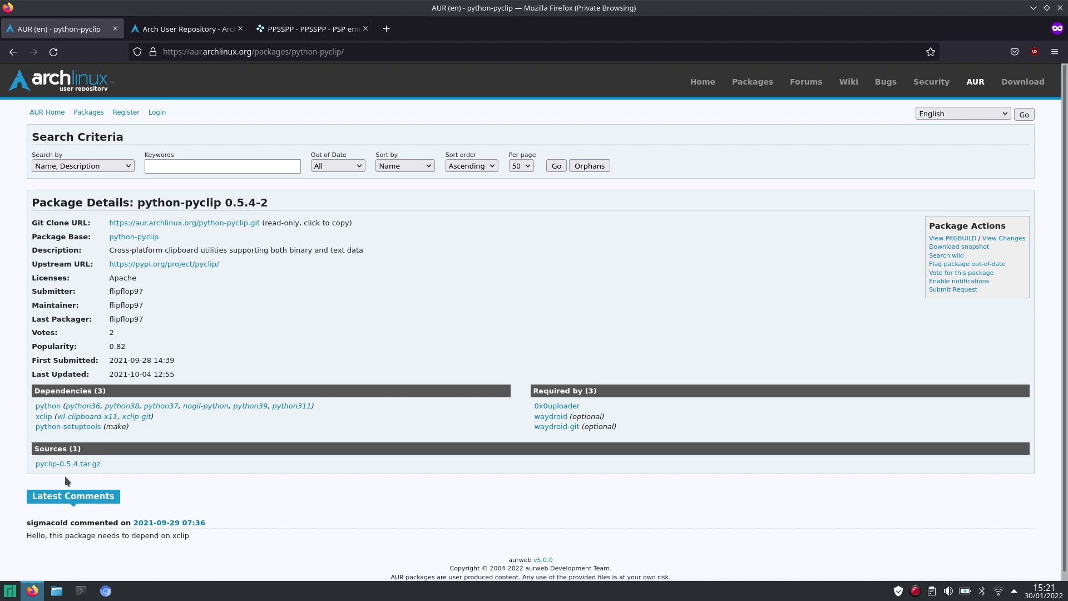
# Launch Add/Remove Software and search for waydroid.
pyautogui.click(10, 593)
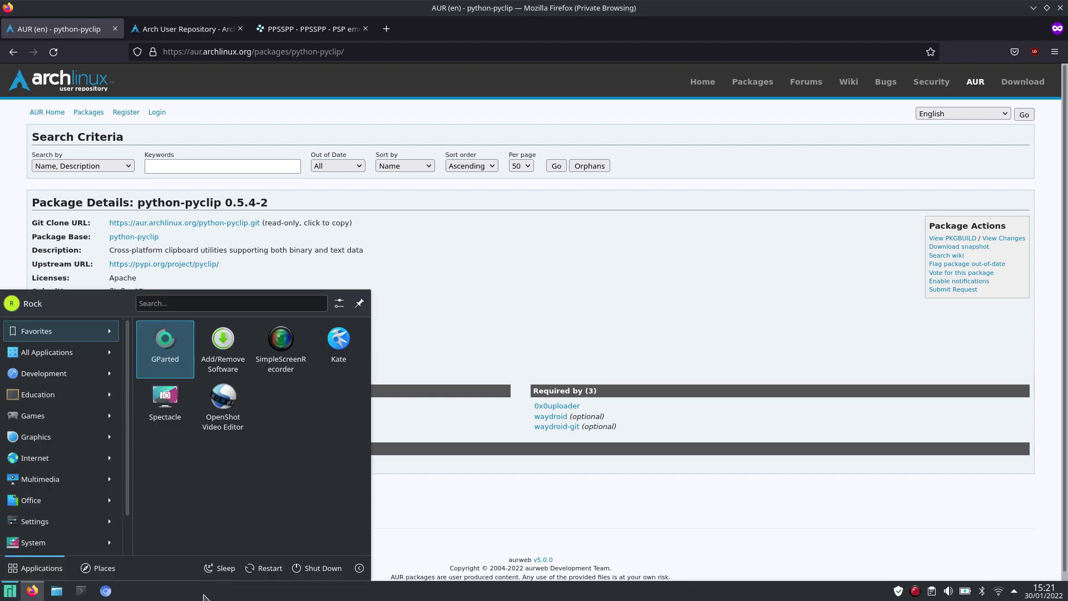
pyautogui.click(224, 356)
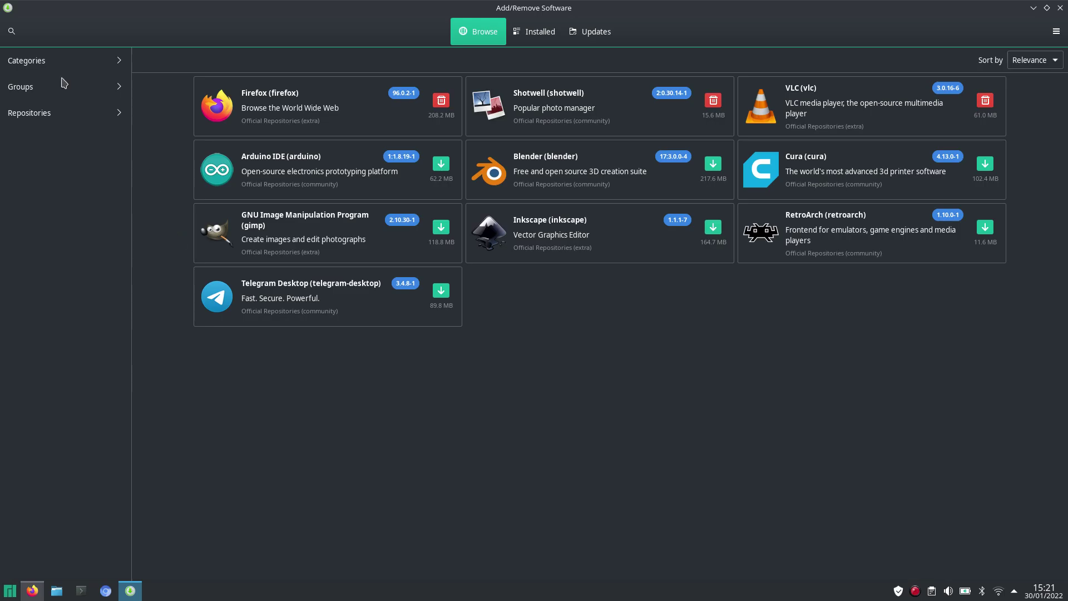
pyautogui.click(13, 31)
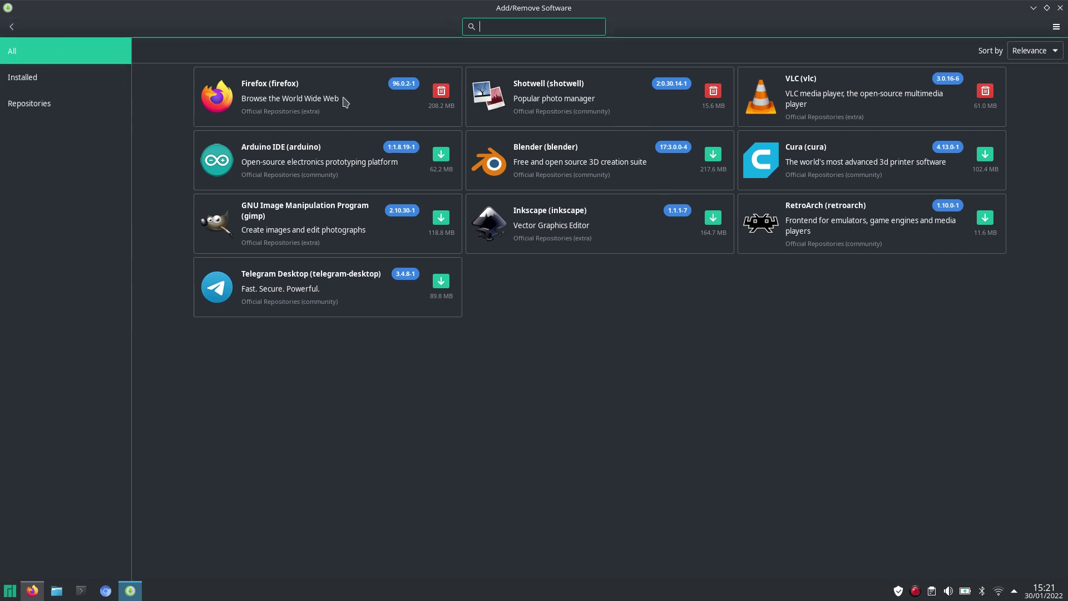
pyautogui.write('way')
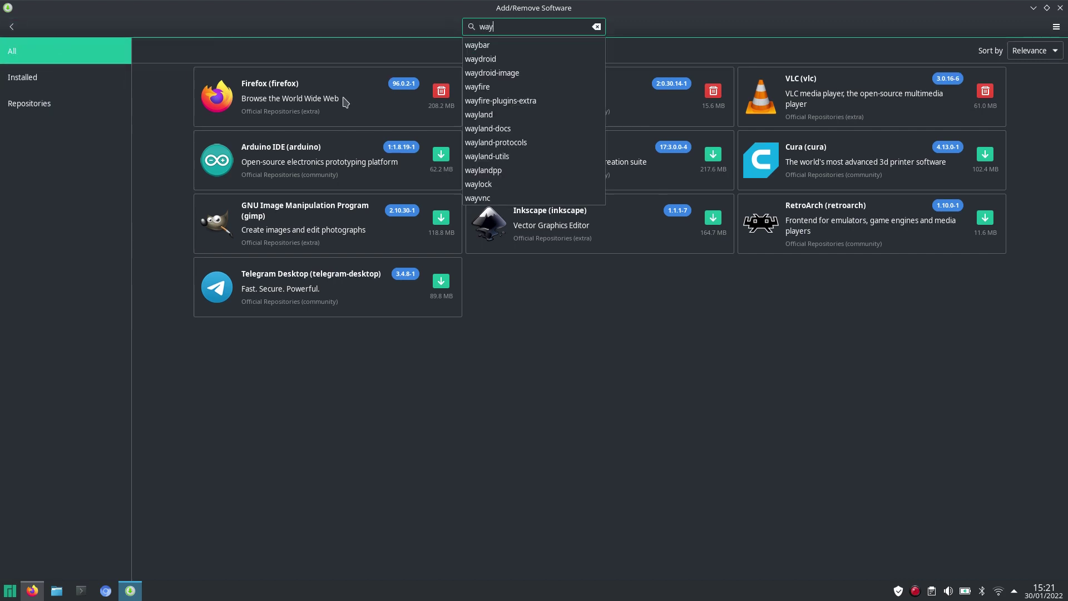
pyautogui.write('droid')
pyautogui.press('Return')
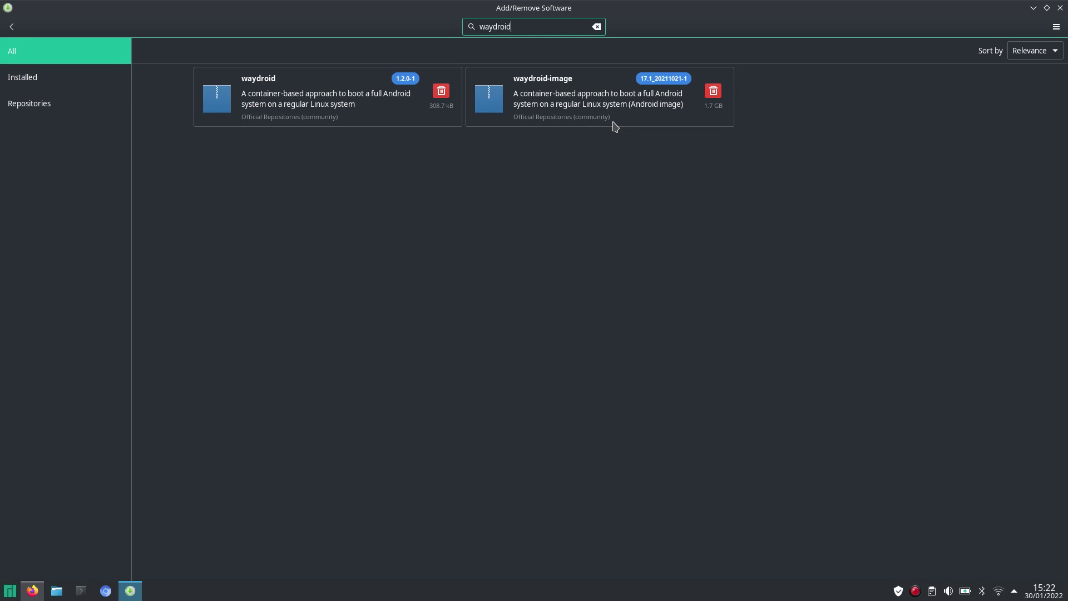
# Search python-pyclip, view its details, and filter to Repositories, which finds nothing.
pyautogui.press('BackSpace')
pyautogui.press('BackSpace')
pyautogui.press('BackSpace')
pyautogui.press('BackSpace')
pyautogui.press('BackSpace')
pyautogui.press('BackSpace')
pyautogui.press('BackSpace')
pyautogui.press('BackSpace')
pyautogui.write('python')
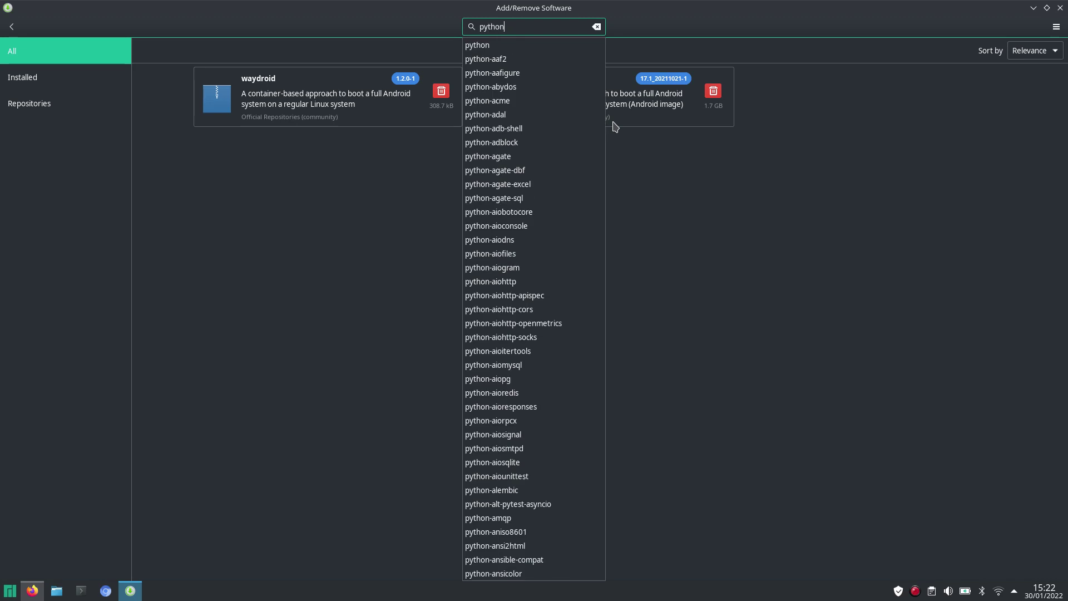
pyautogui.write('-pyclip')
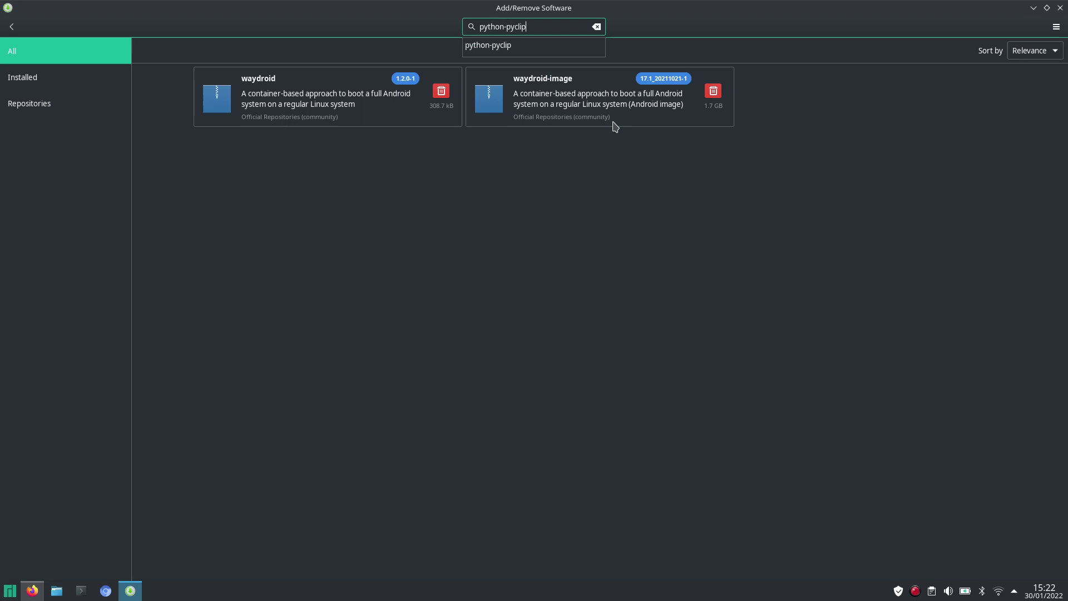
pyautogui.press('Return')
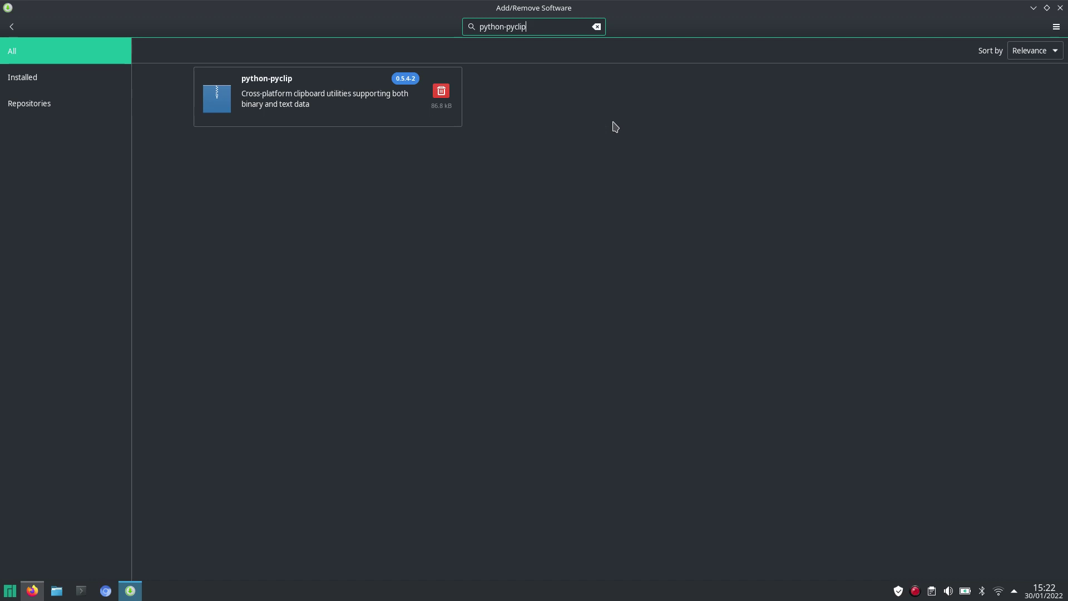
pyautogui.click(325, 99)
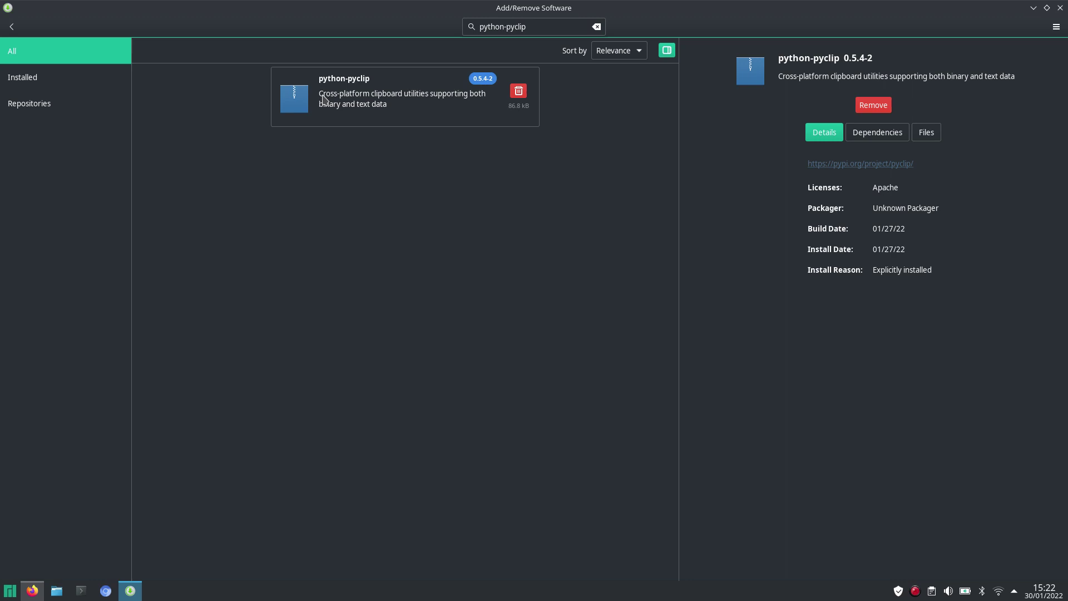
pyautogui.click(23, 111)
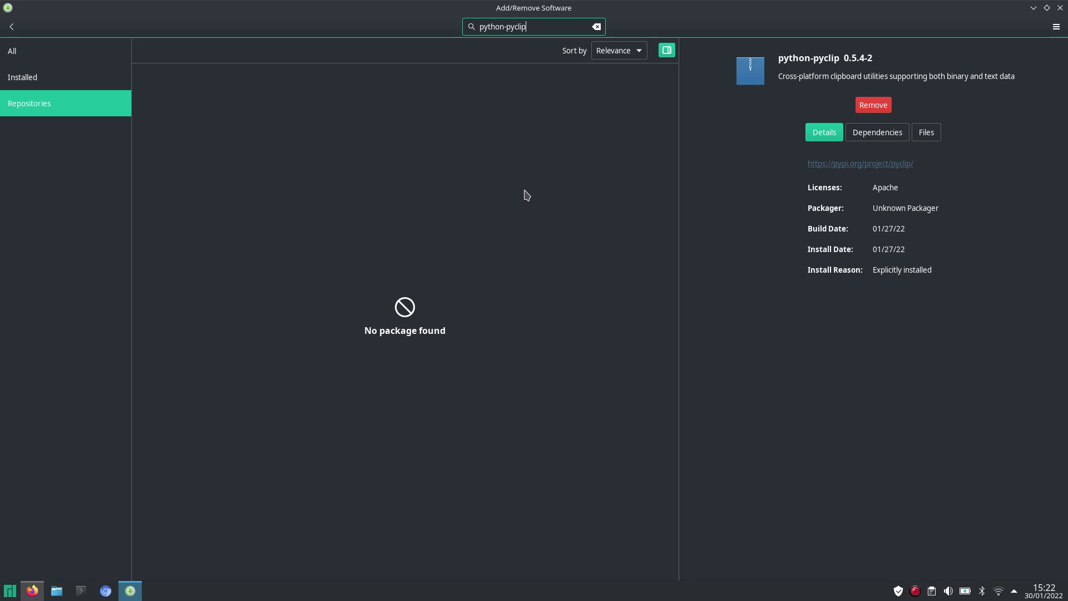
pyautogui.click(39, 593)
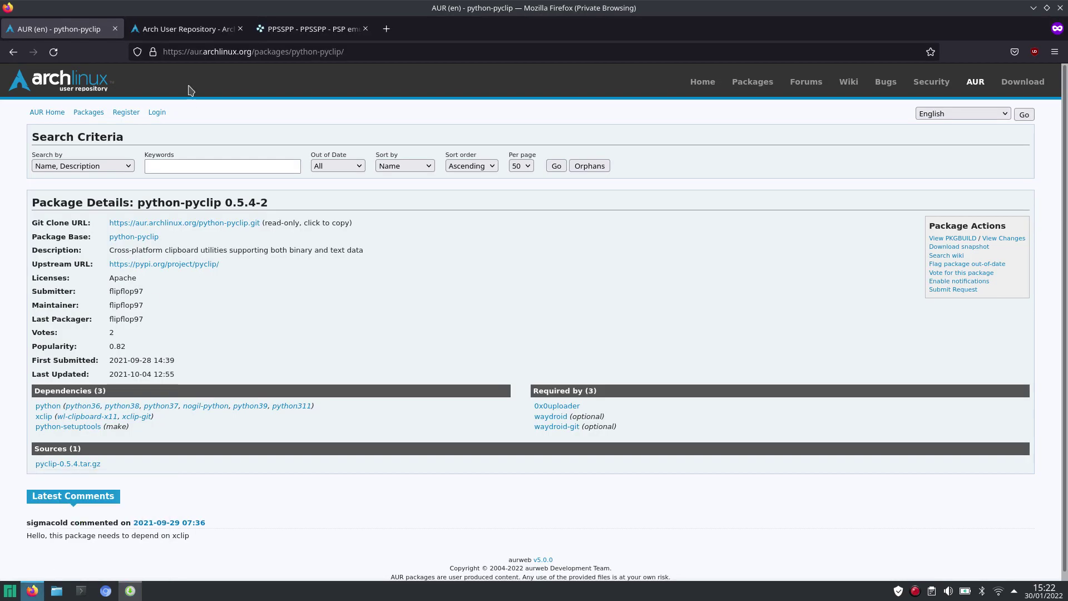
pyautogui.click(174, 38)
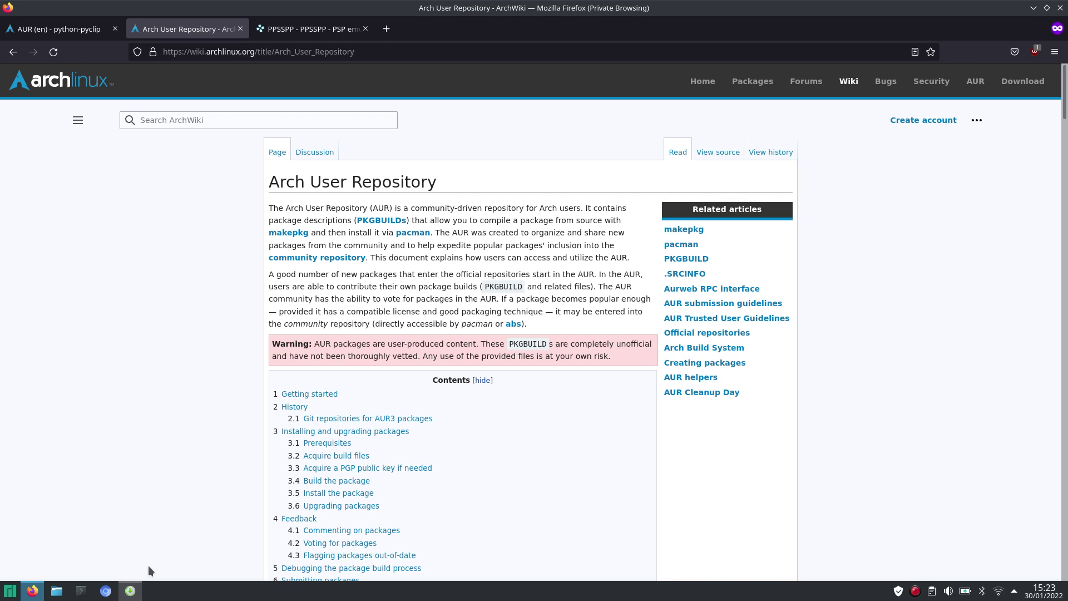
pyautogui.click(139, 595)
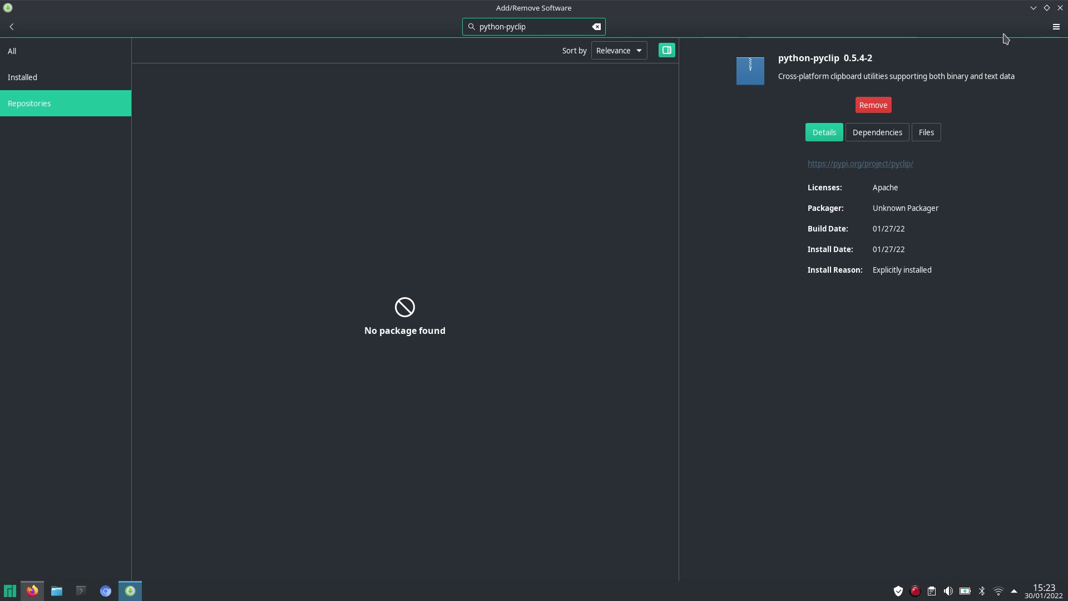
# Open Pamac Preferences, authenticating with the account password.
pyautogui.click(1057, 30)
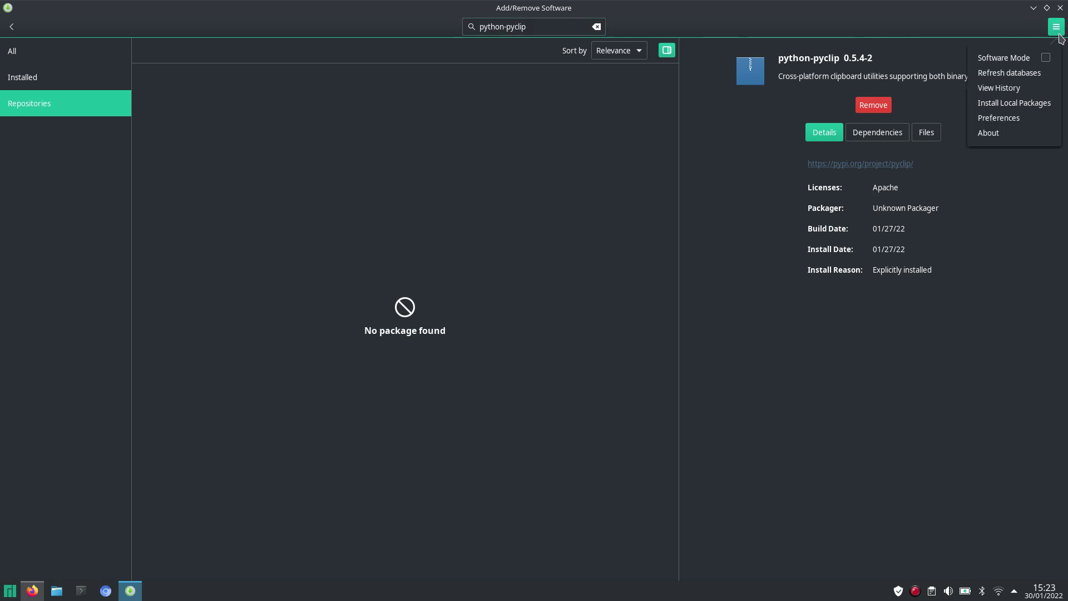
pyautogui.click(1037, 127)
pyautogui.write('*')
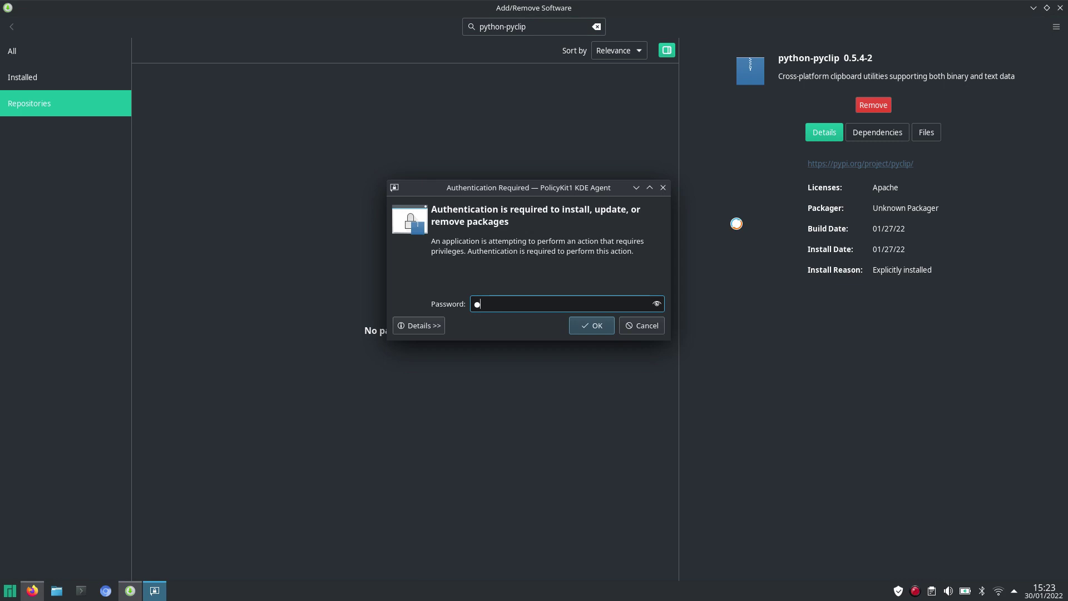
pyautogui.write('***')
pyautogui.press('Return')
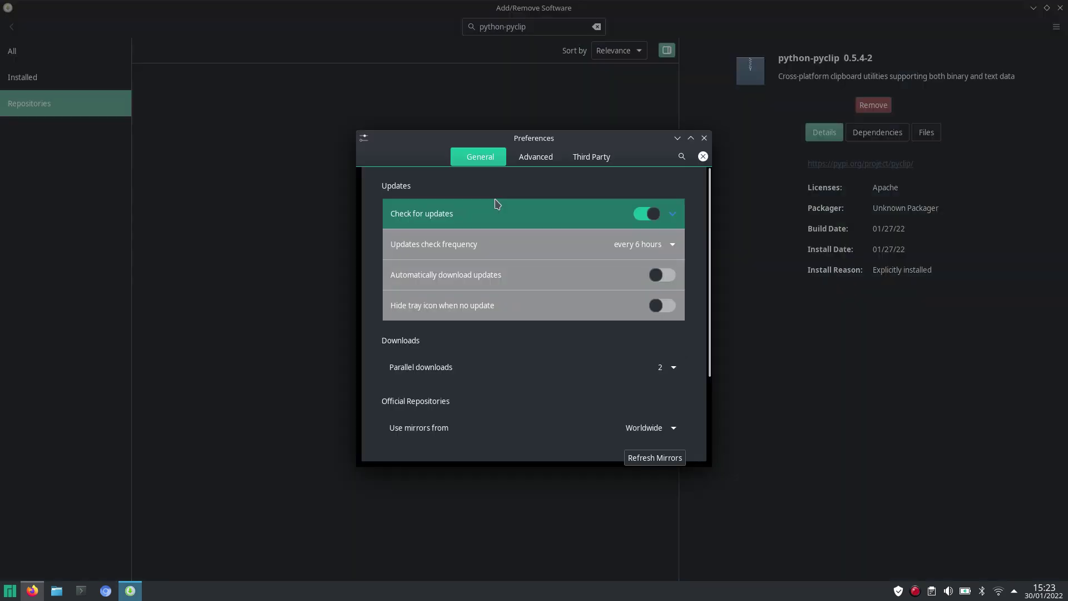
# Under Third Party, enable AUR support, AUR update checks and development package update checks.
pyautogui.click(589, 165)
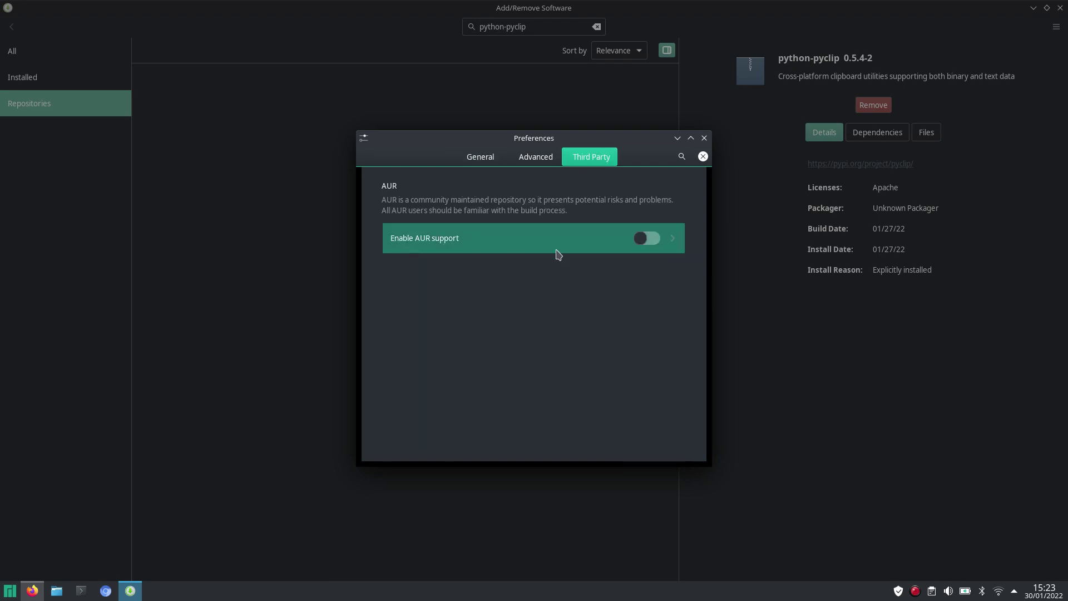
pyautogui.click(645, 239)
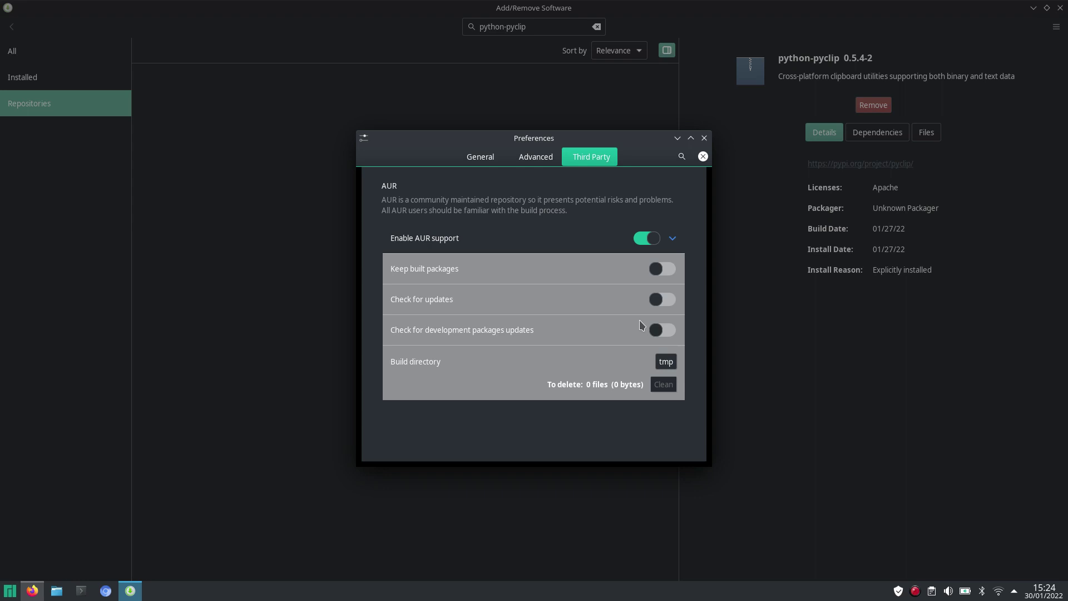
pyautogui.click(658, 300)
pyautogui.click(658, 336)
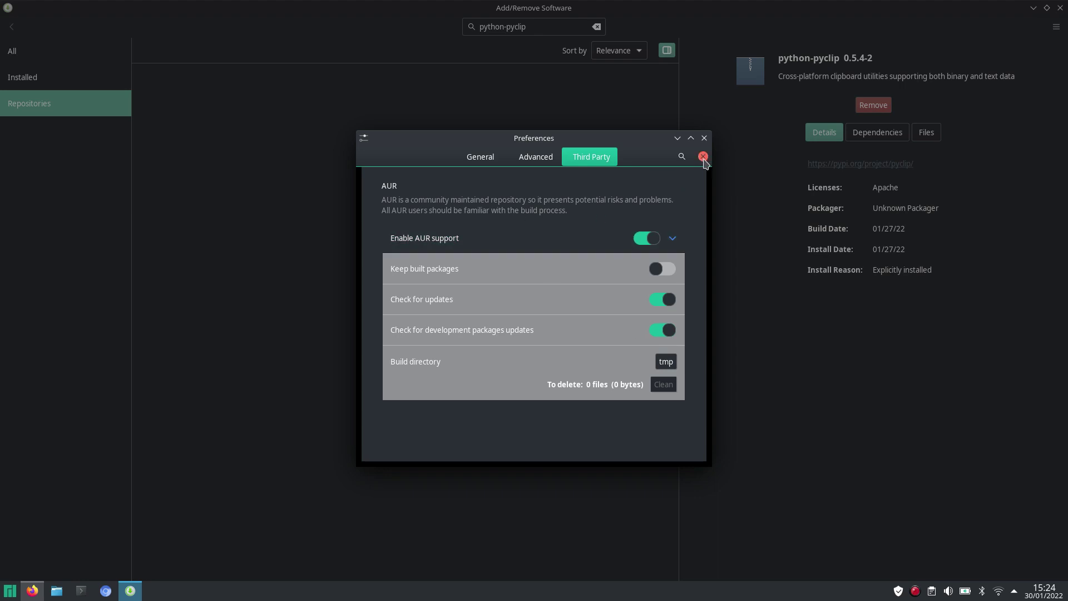
# Close Preferences, view python-pyclip 0.5.4-2 under AUR, then under Installed.
pyautogui.click(703, 157)
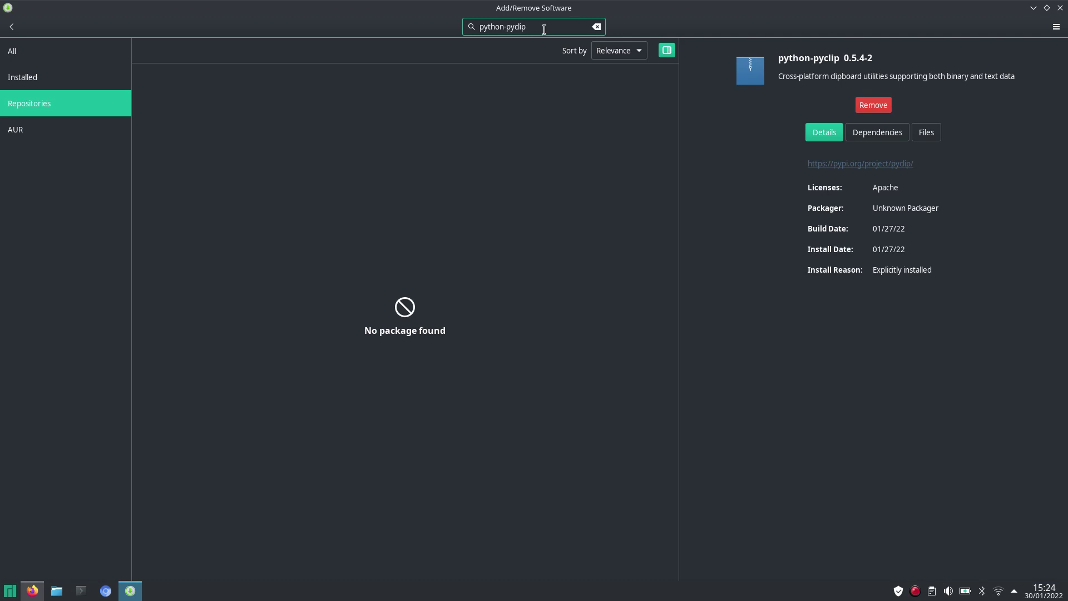
pyautogui.click(30, 132)
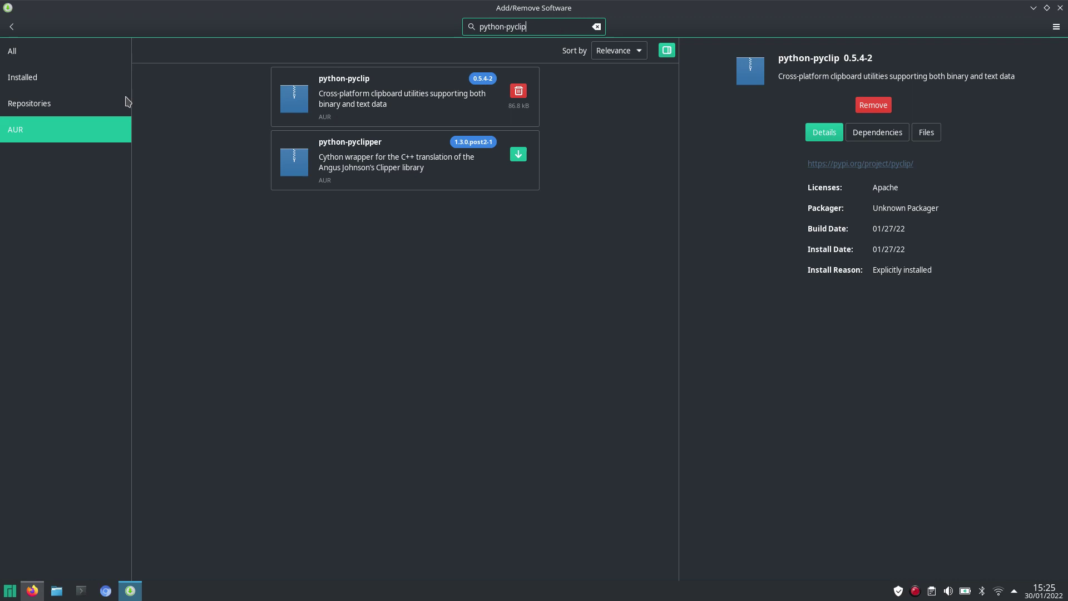
pyautogui.click(34, 84)
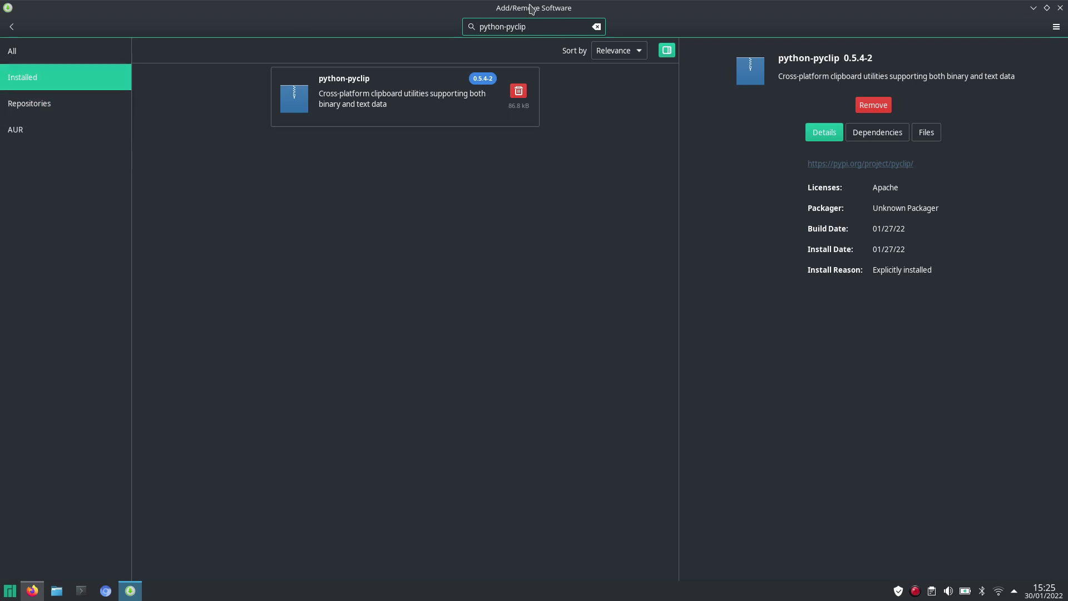
# Replace the python-pyclip search with a search for stella.
pyautogui.press('BackSpace')
pyautogui.press('BackSpace')
pyautogui.press('BackSpace')
pyautogui.press('BackSpace')
pyautogui.press('BackSpace')
pyautogui.press('BackSpace')
pyautogui.press('BackSpace')
pyautogui.press('BackSpace')
pyautogui.press('BackSpace')
pyautogui.press('BackSpace')
pyautogui.press('BackSpace')
pyautogui.press('BackSpace')
pyautogui.press('BackSpace')
pyautogui.write('stella')
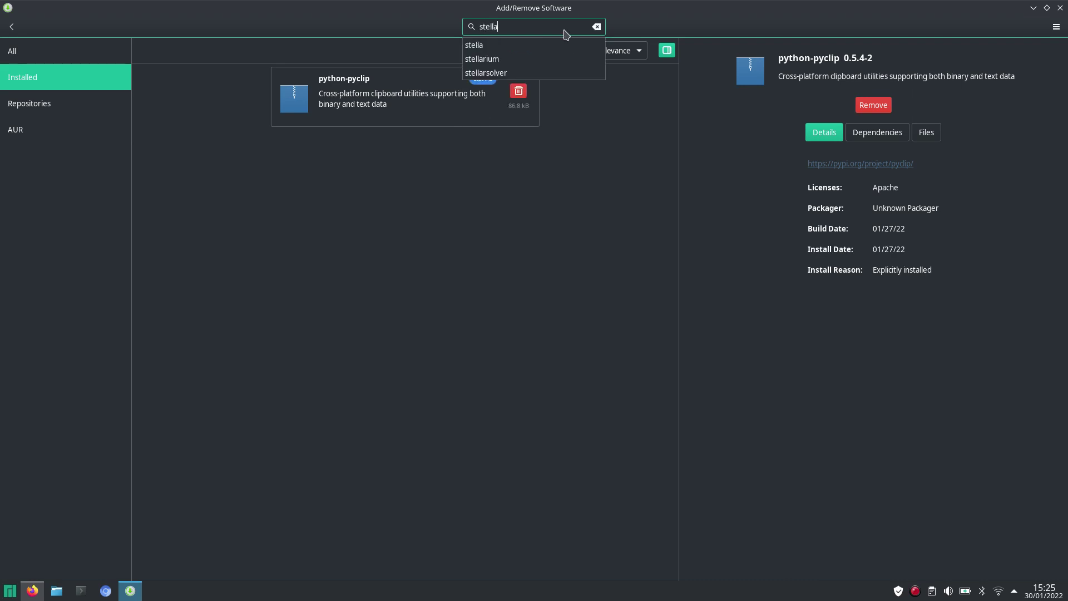
pyautogui.press('Return')
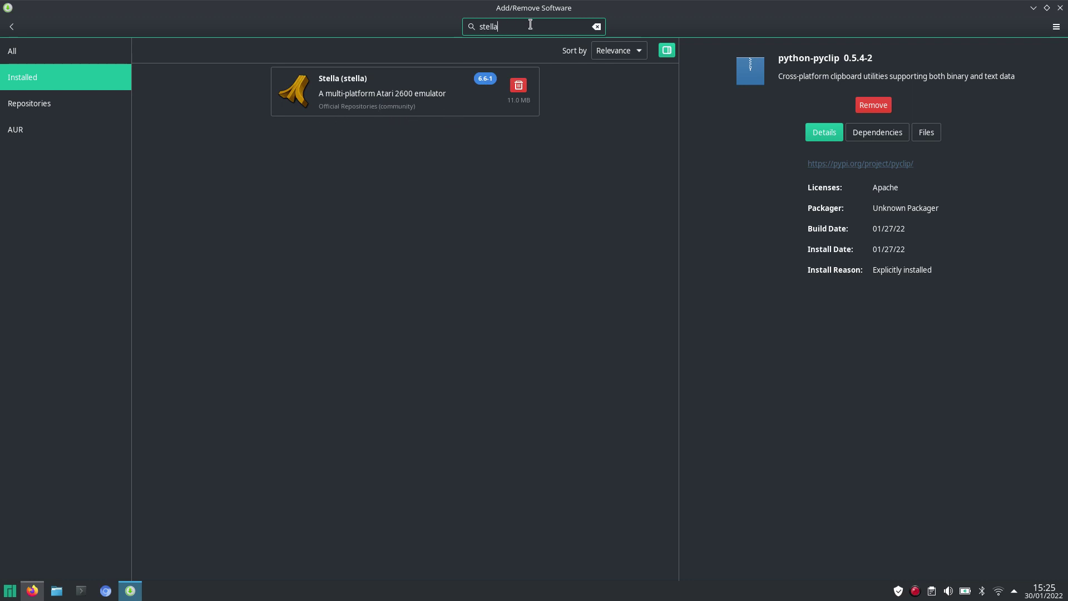
# Search ppsspp and list its AUR packages such as ppsspp-git and libretro-ppsspp.
pyautogui.press('BackSpace')
pyautogui.press('BackSpace')
pyautogui.press('BackSpace')
pyautogui.press('BackSpace')
pyautogui.press('BackSpace')
pyautogui.press('BackSpace')
pyautogui.write('ppsspp')
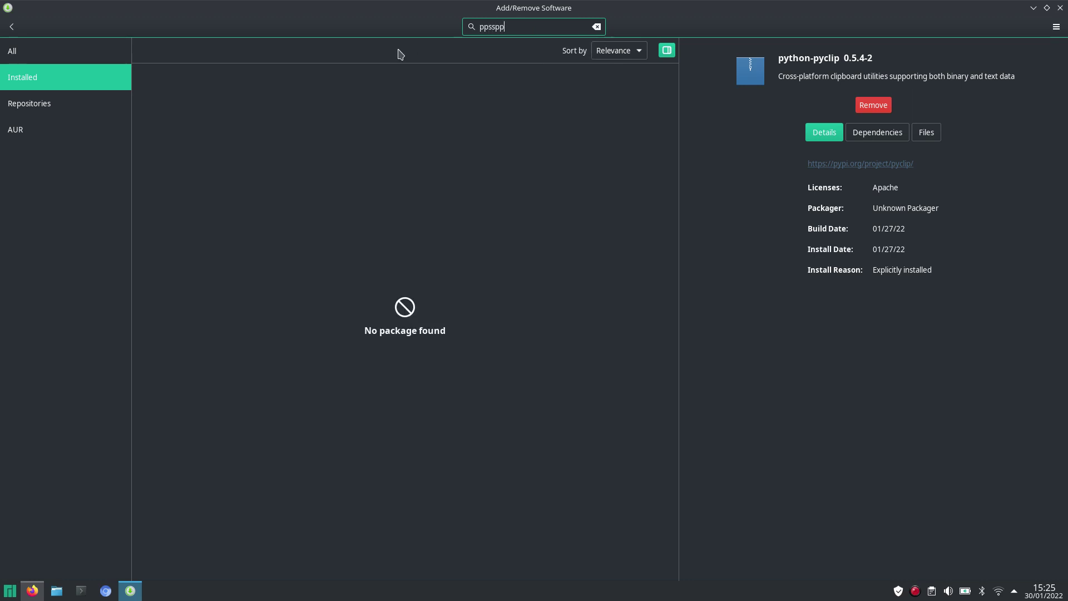
pyautogui.click(51, 138)
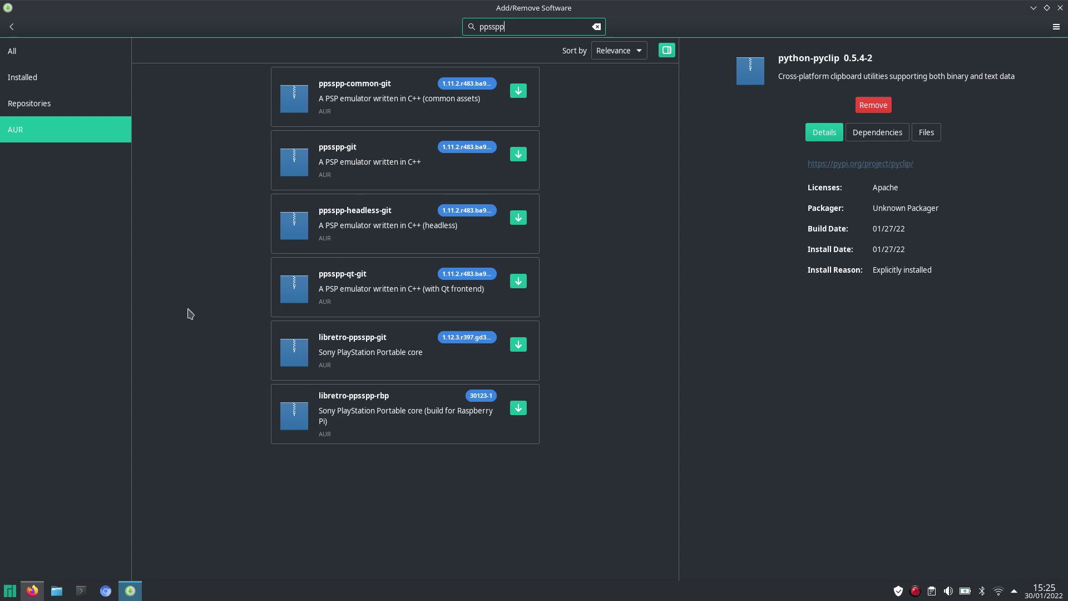
# View the PPSSPP website in Firefox, then return to Add/Remove Software.
pyautogui.click(30, 593)
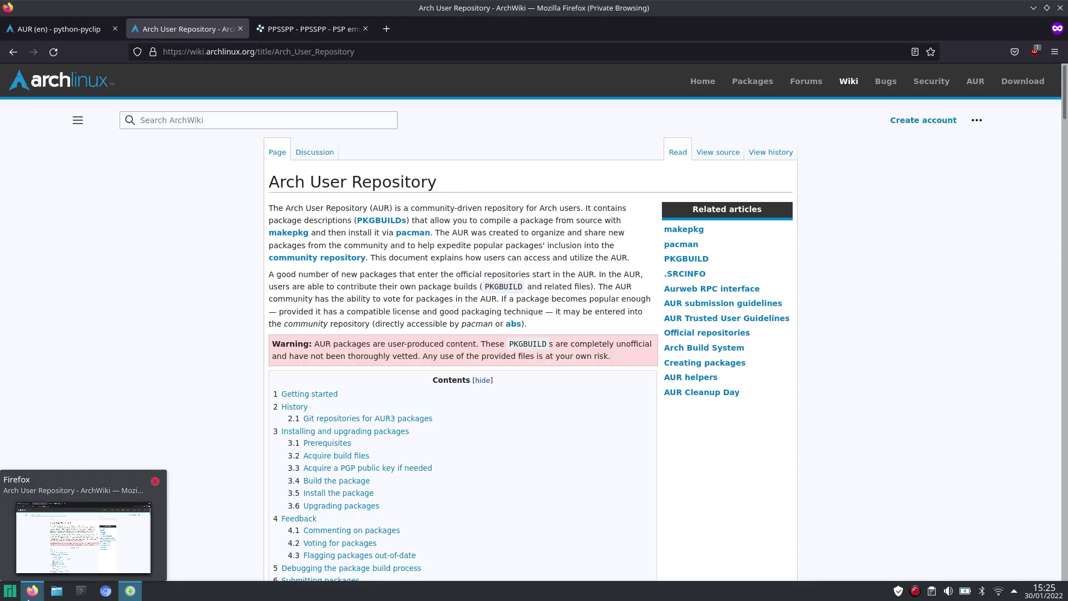
pyautogui.click(320, 36)
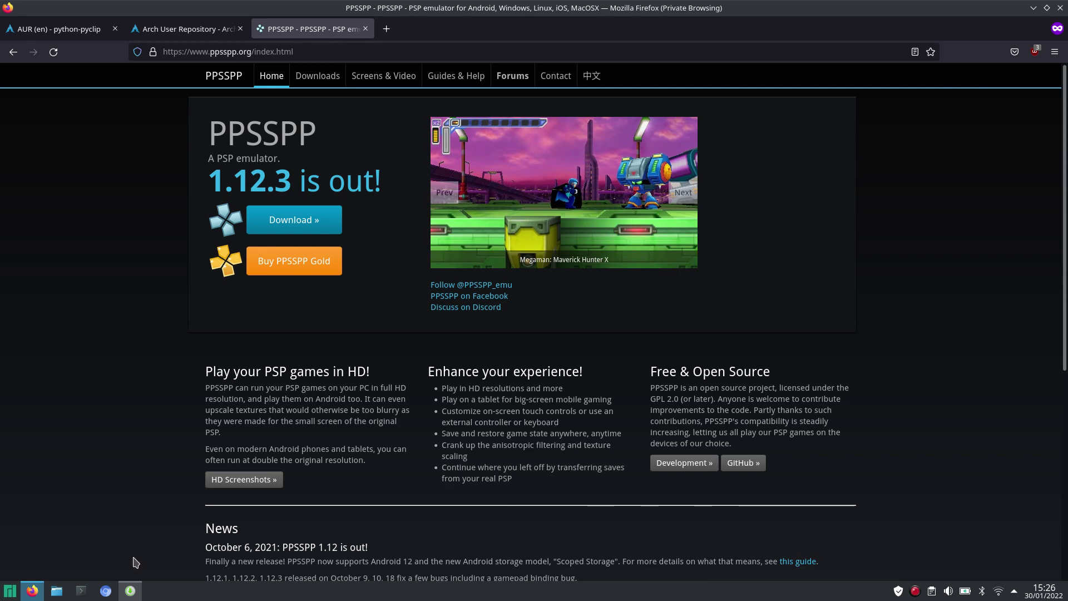
pyautogui.click(131, 593)
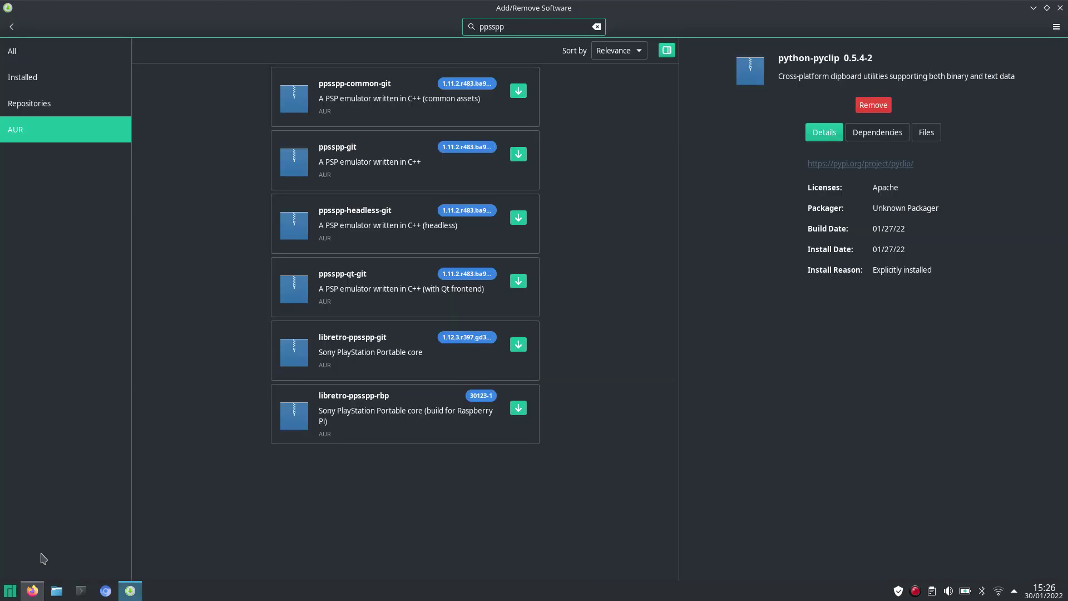
# In Firefox, go from the python-pyclip AUR page back to the waydroid 1.2.0-1 page.
pyautogui.click(32, 591)
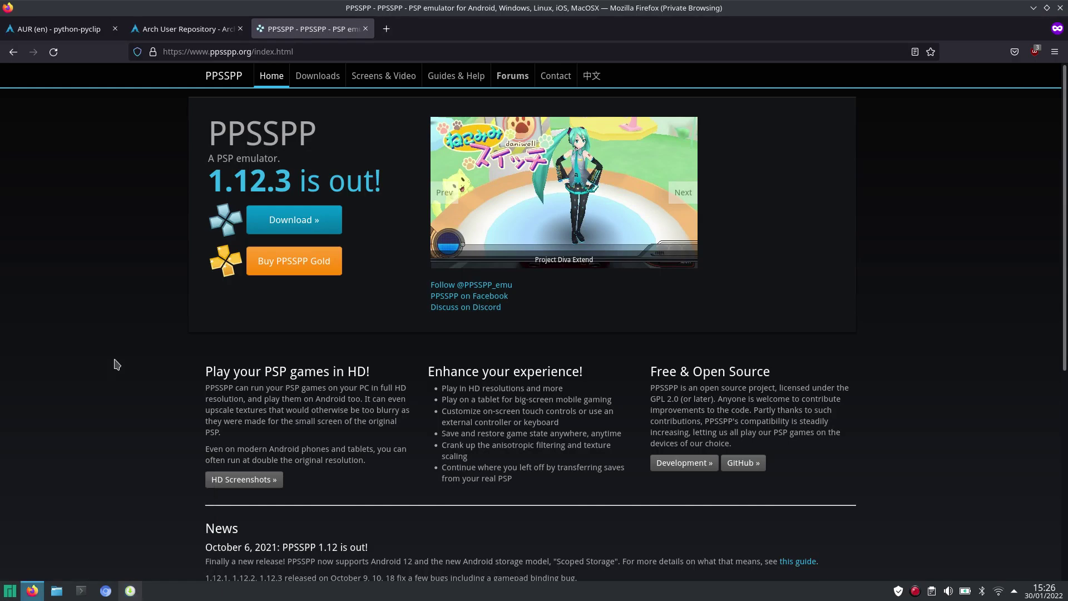
pyautogui.click(48, 32)
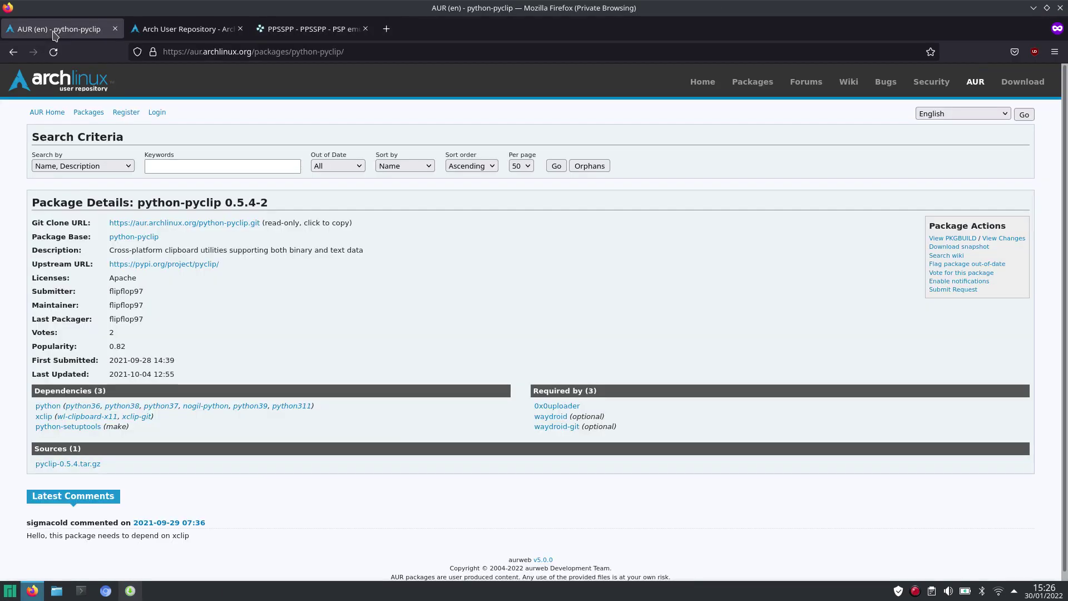
pyautogui.click(13, 52)
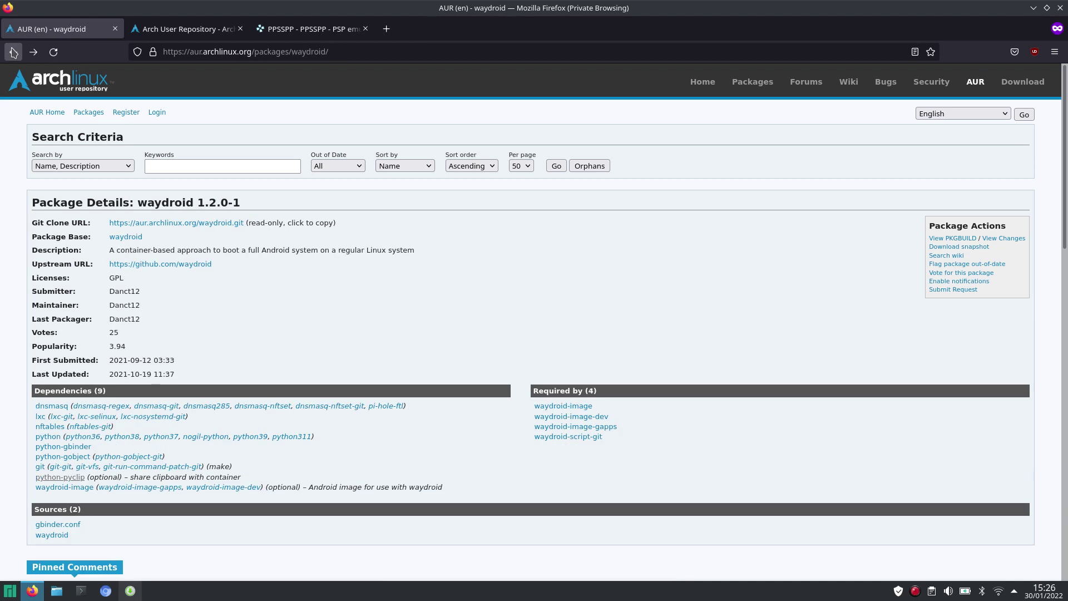